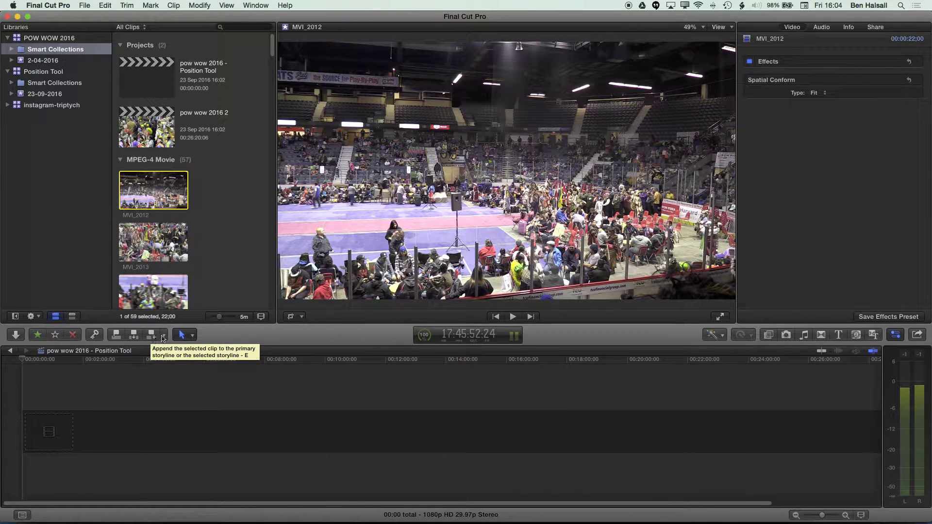
Open the edit-media choices dropdown and close it without changing anything
left_click(164, 336)
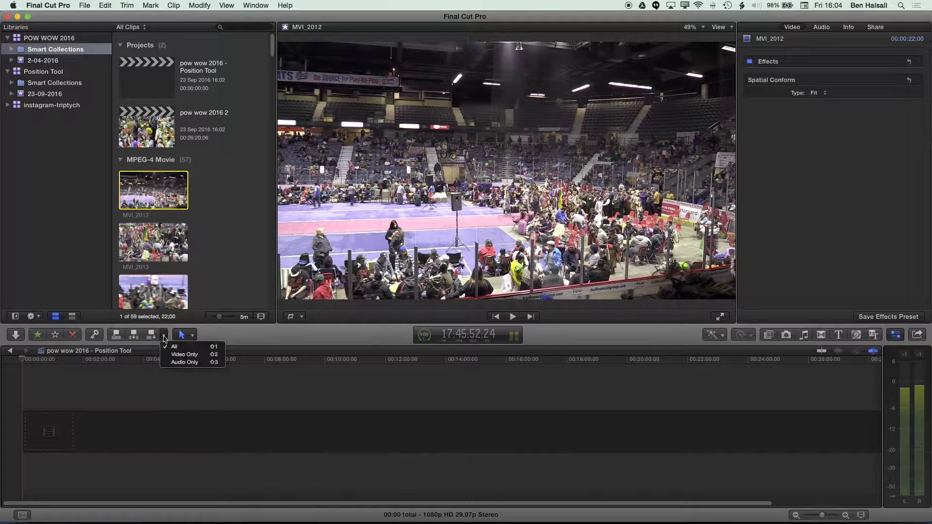
left_click(183, 362)
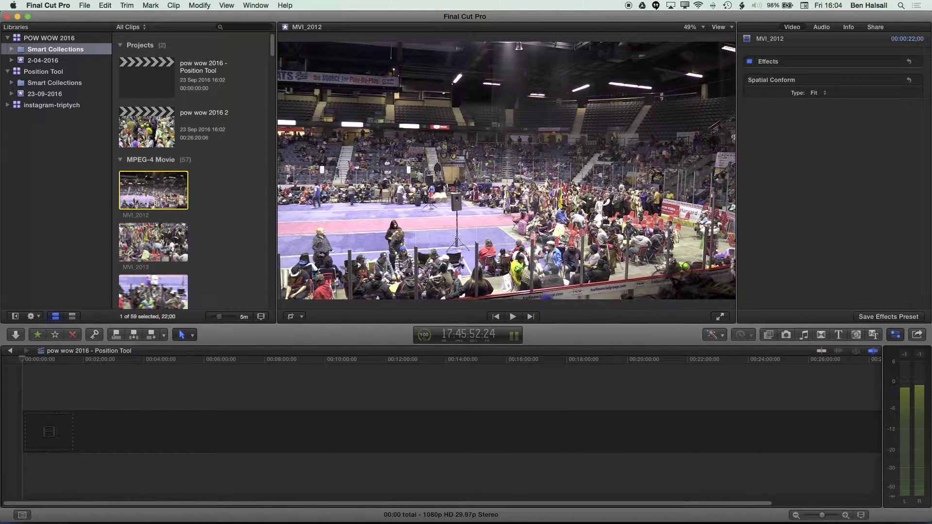
Widen the clip browser, then drag MVI_2013 into the empty timeline as the first clip
left_click_drag(277, 195, 374, 194)
left_click(214, 191)
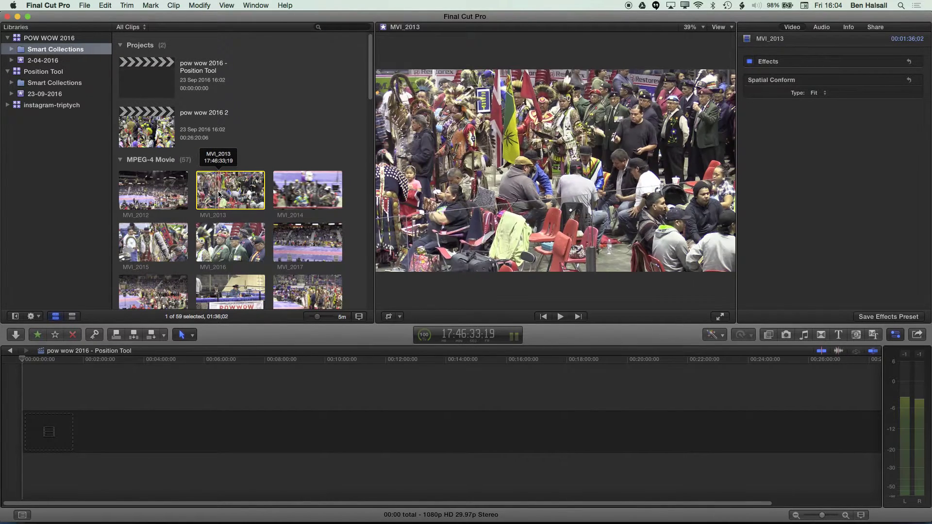
left_click_drag(224, 193, 44, 429)
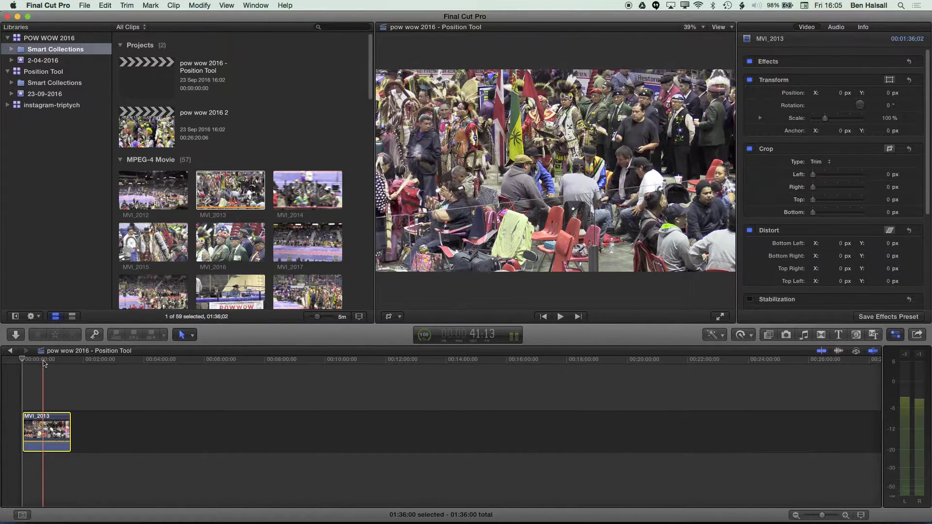
Connect an in/out-marked range of MVI_2015 above MVI_2013 at the playhead
left_click(43, 360)
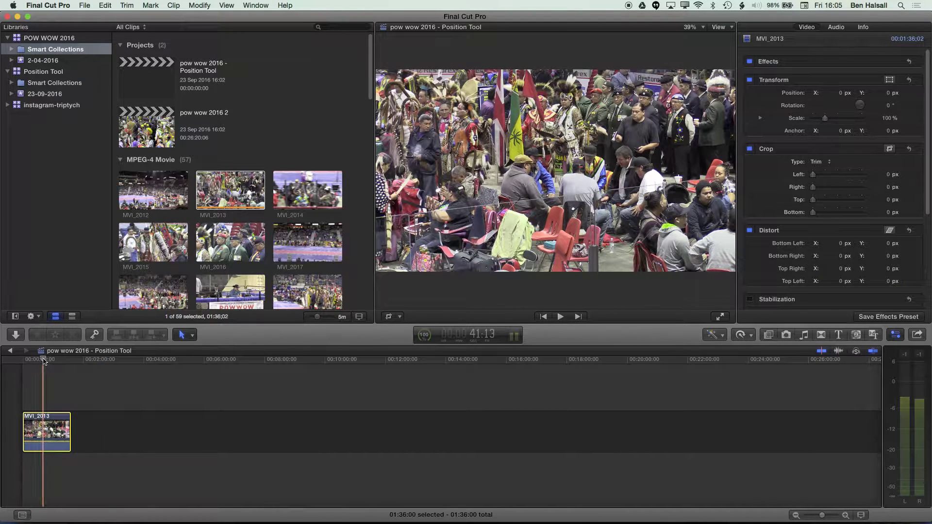
left_click(142, 244)
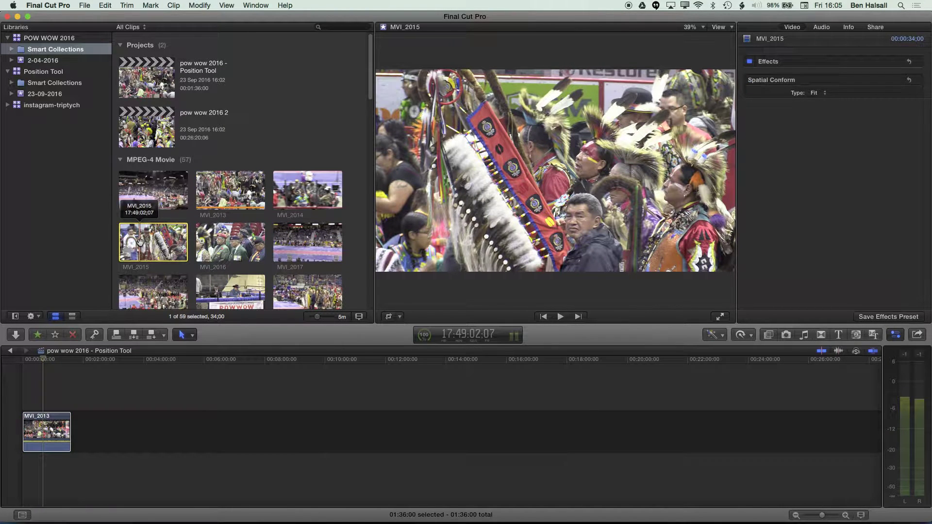
key("i")
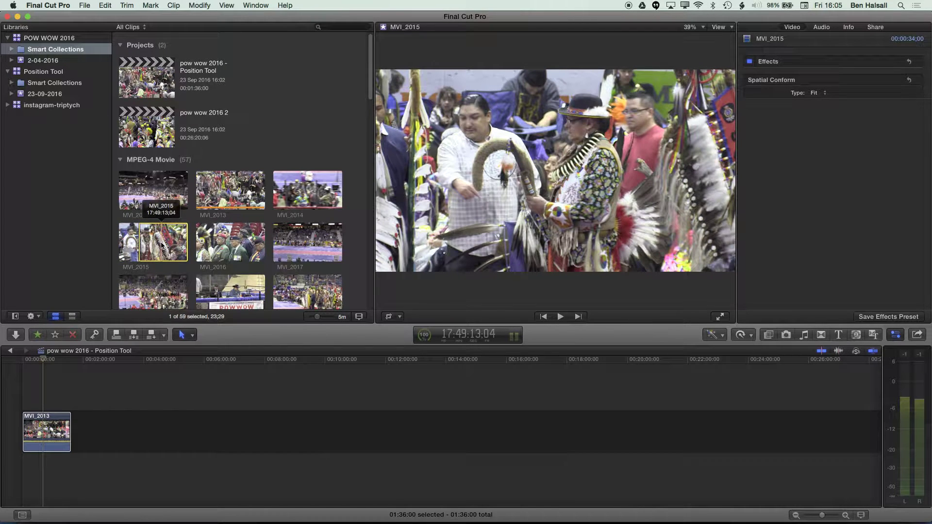
key("o")
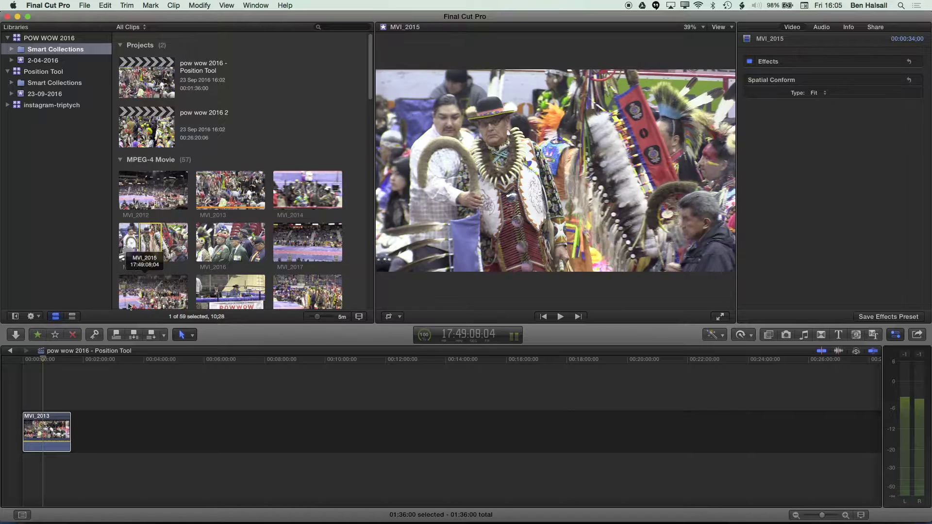
left_click(116, 336)
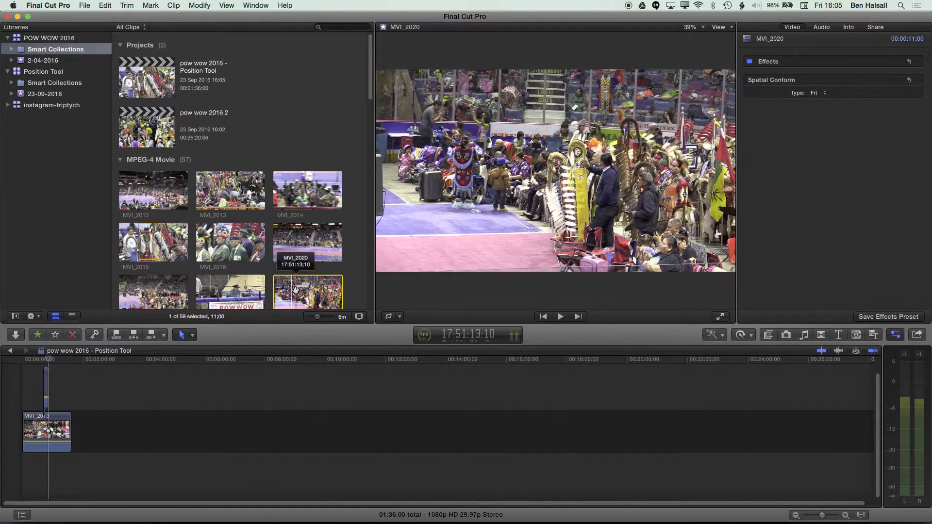
Append a range of MVI_2020, ending at its marked out point, to the storyline
left_click(297, 290)
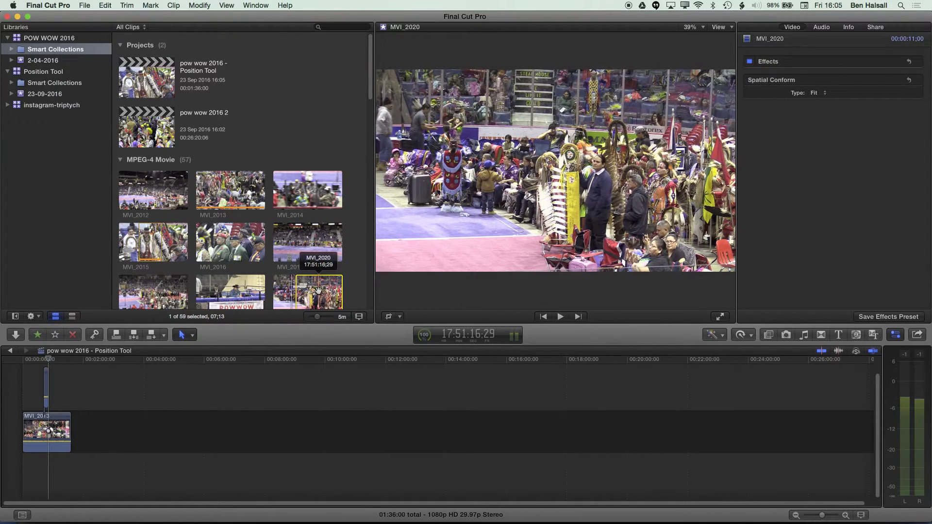
key("o")
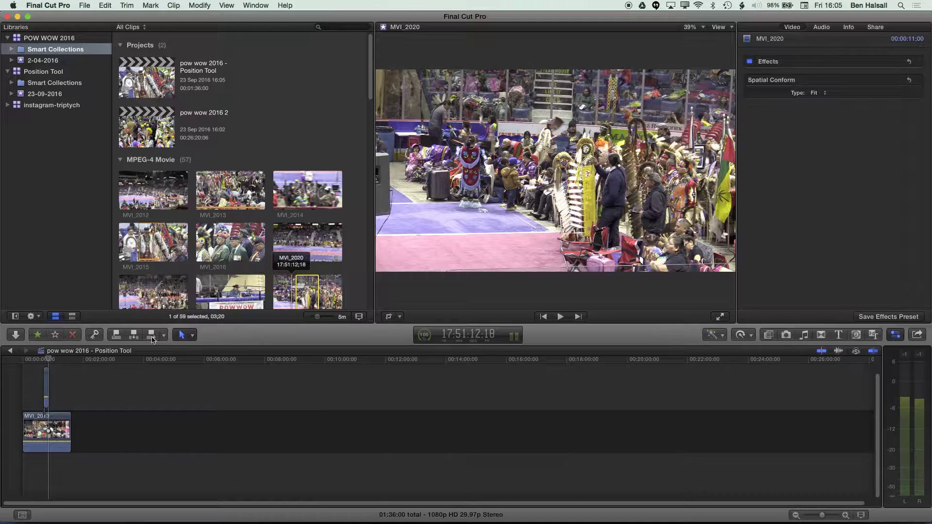
left_click(152, 336)
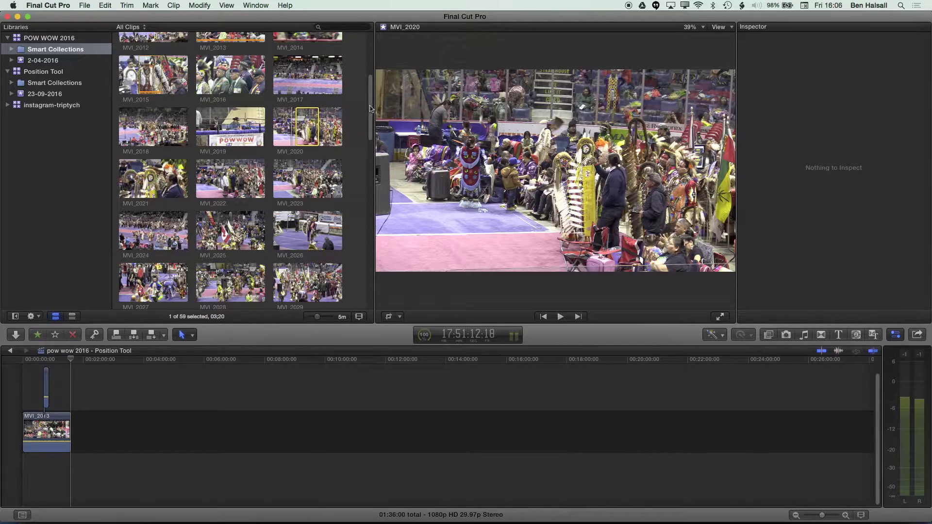
Append MVI_2029 to the storyline end, bringing the project to 01:54:00
left_click_drag(370, 108, 372, 127)
left_click(286, 202)
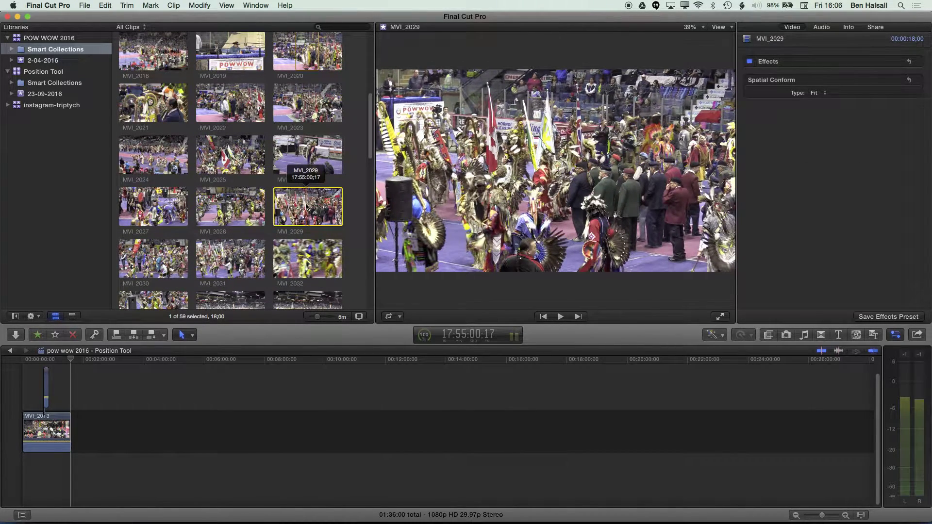
left_click(151, 336)
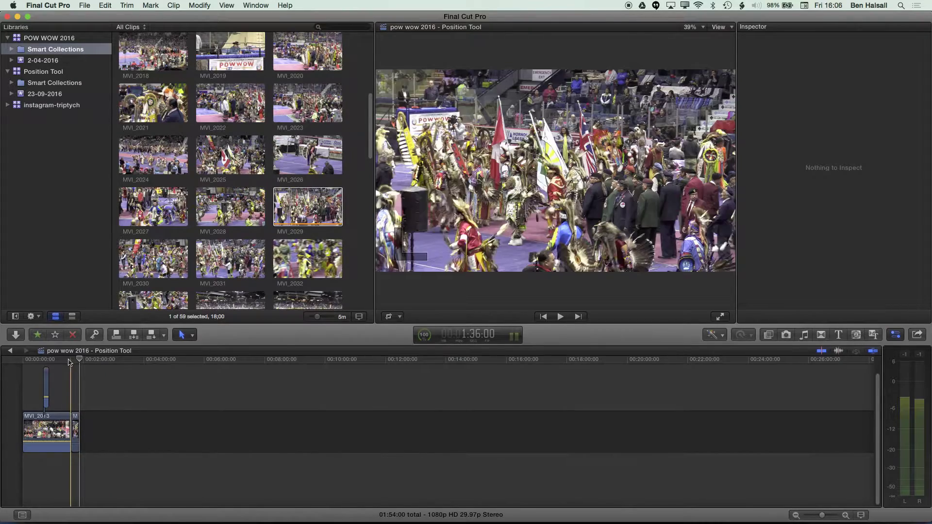
Insert MVI_2031 at the playhead partway through MVI_2013, lengthening the project to 02:27:00
left_click(53, 359)
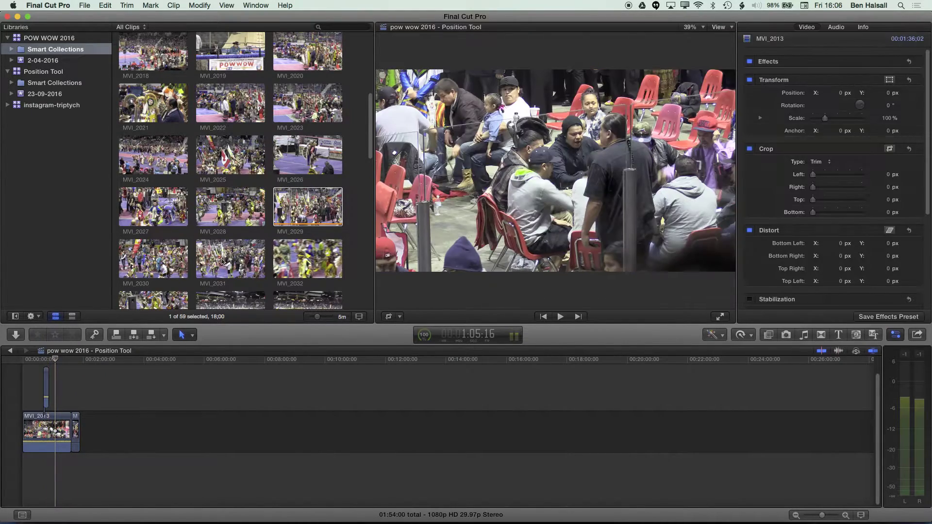
left_click(224, 260)
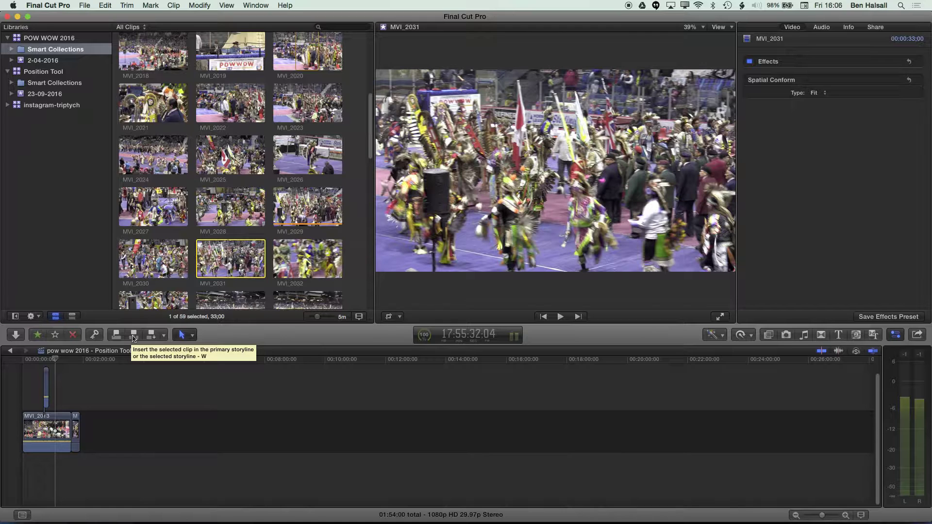
left_click(74, 385)
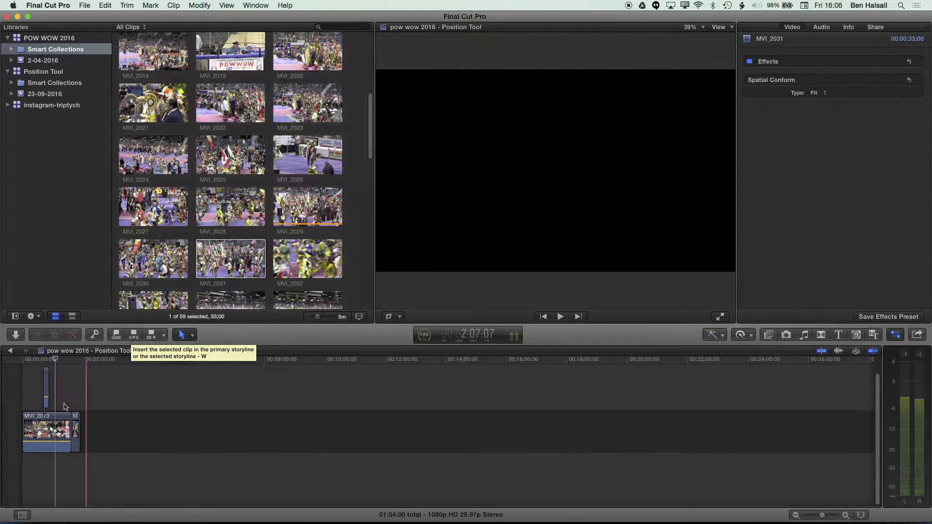
left_click(134, 335)
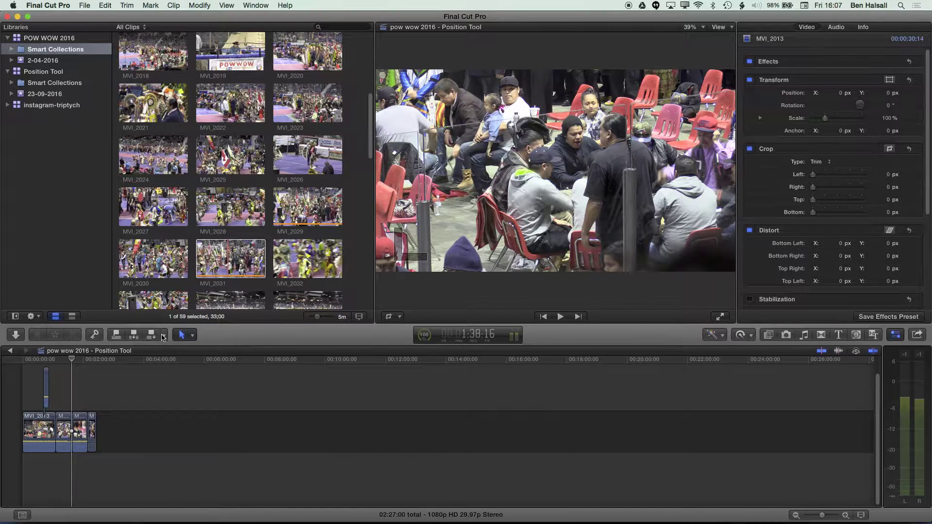
Switch edits to Video Only and connect MVI_2038 above the storyline at the playhead
left_click(164, 335)
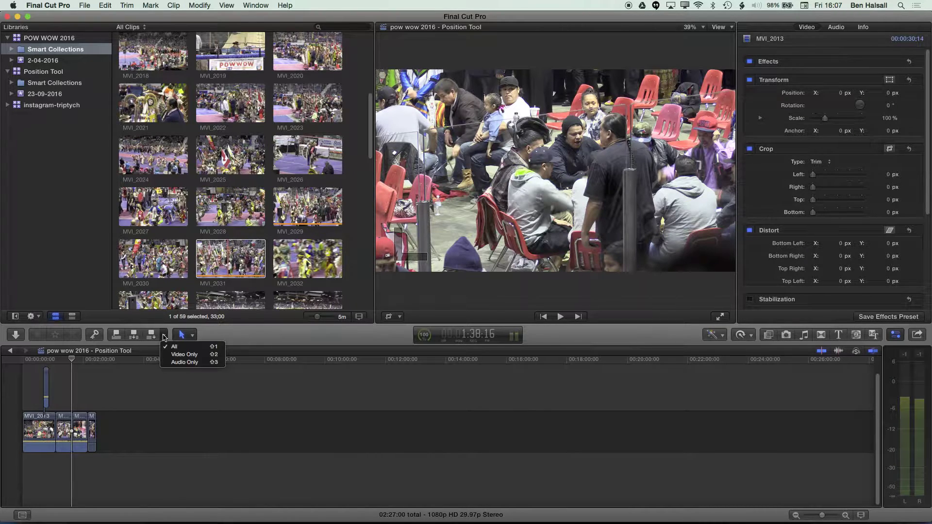
left_click(194, 357)
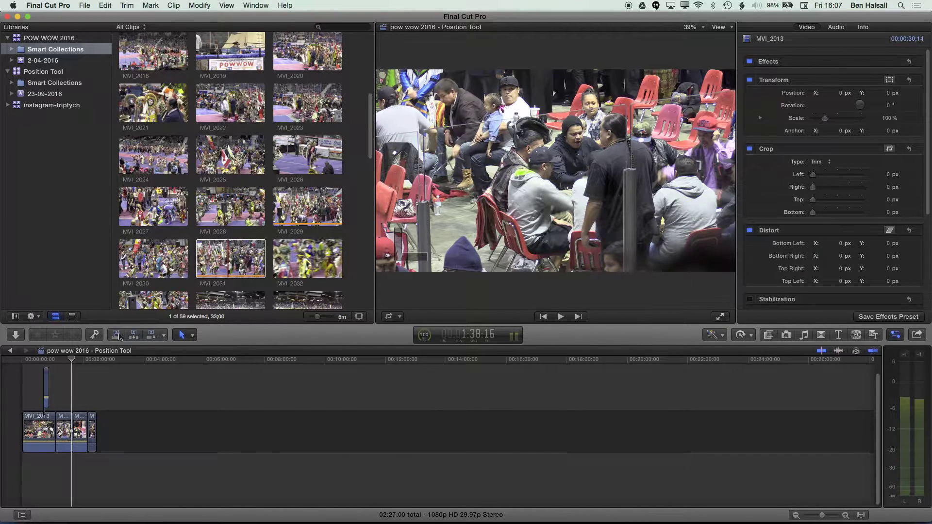
left_click(227, 276)
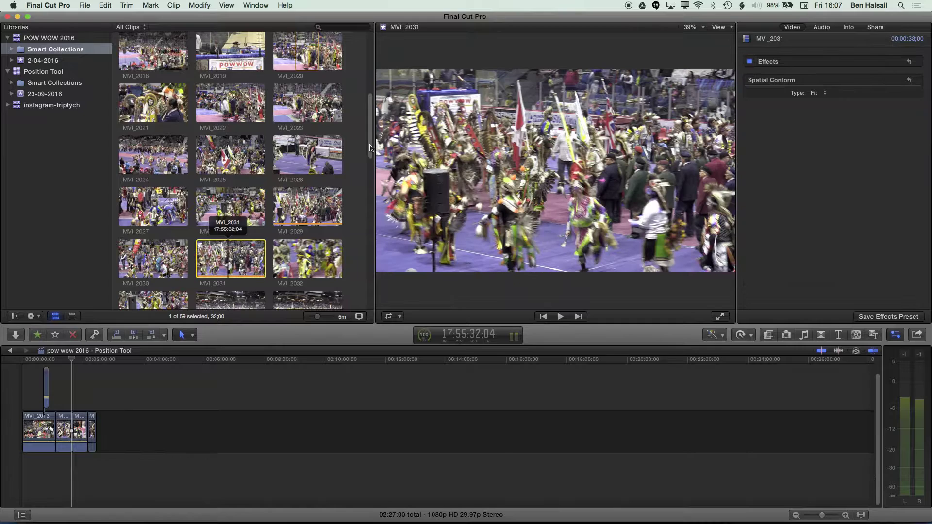
left_click_drag(370, 149, 366, 210)
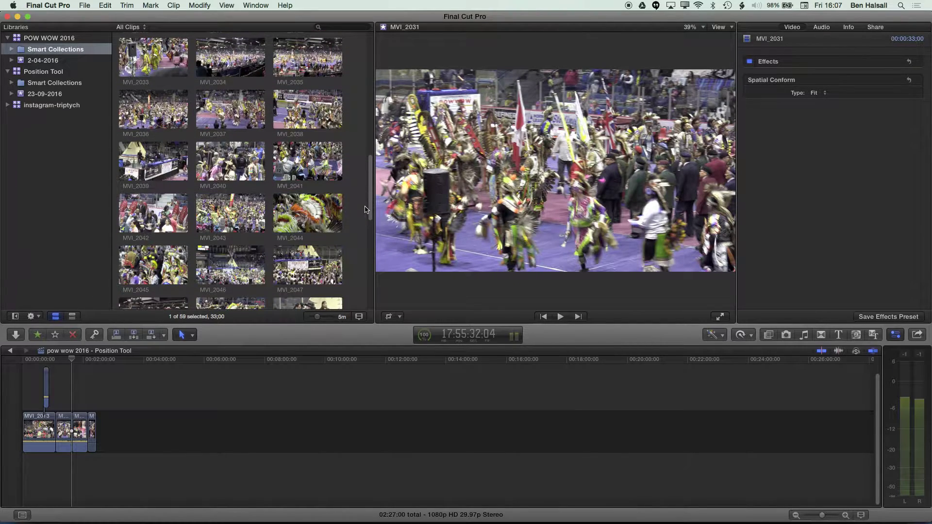
left_click(308, 108)
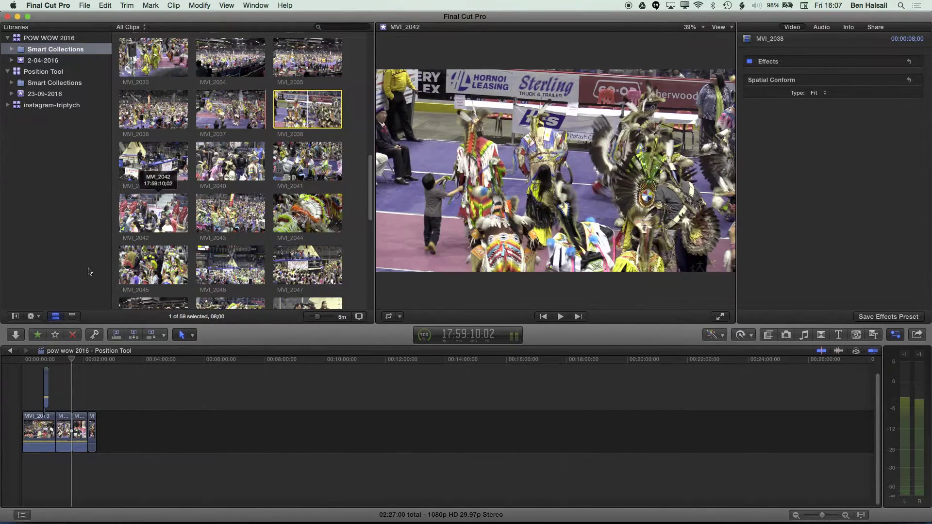
left_click(116, 335)
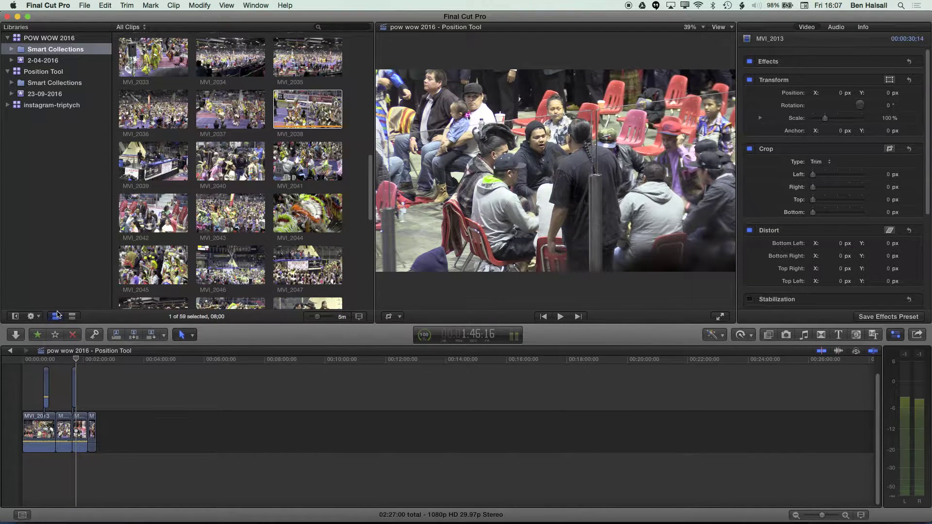
Fit the project in the timeline and lower the connected MVI_2015 clip's volume to -17 dB
key("shift+z")
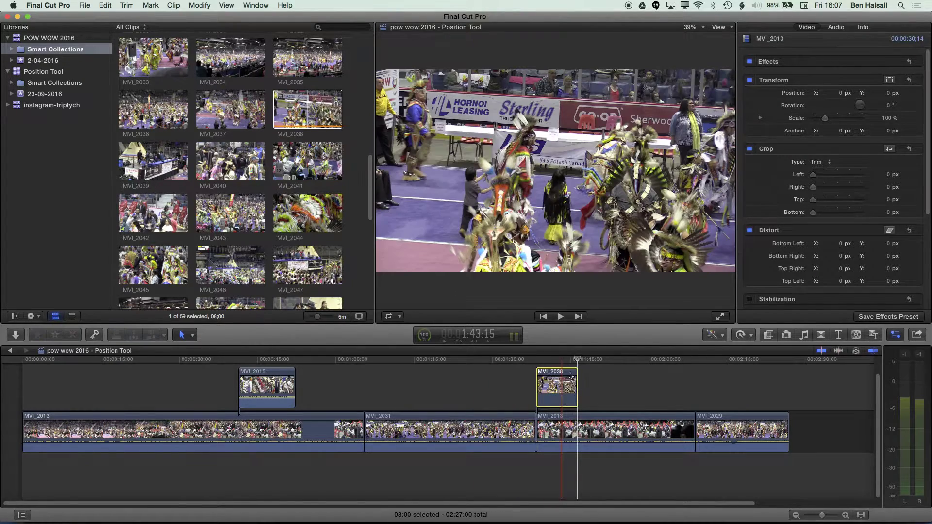
left_click(552, 384)
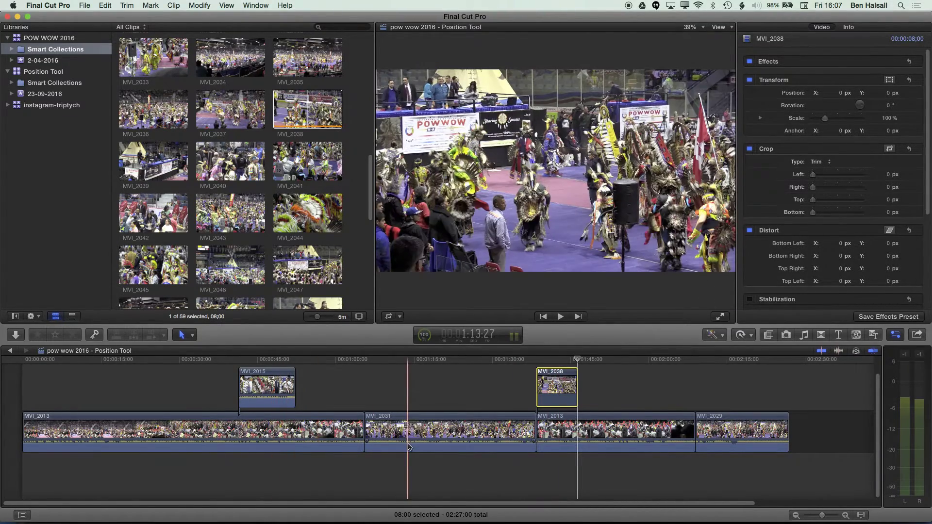
left_click(360, 358)
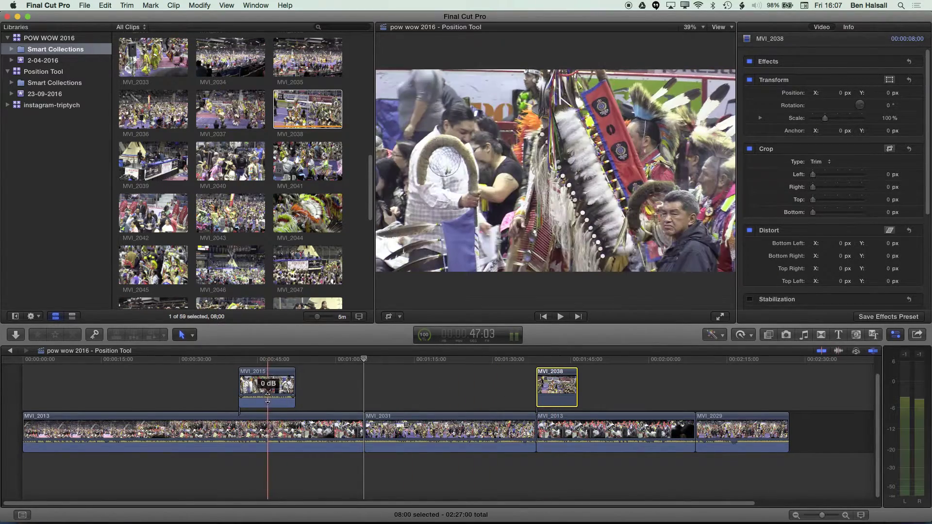
left_click(269, 399)
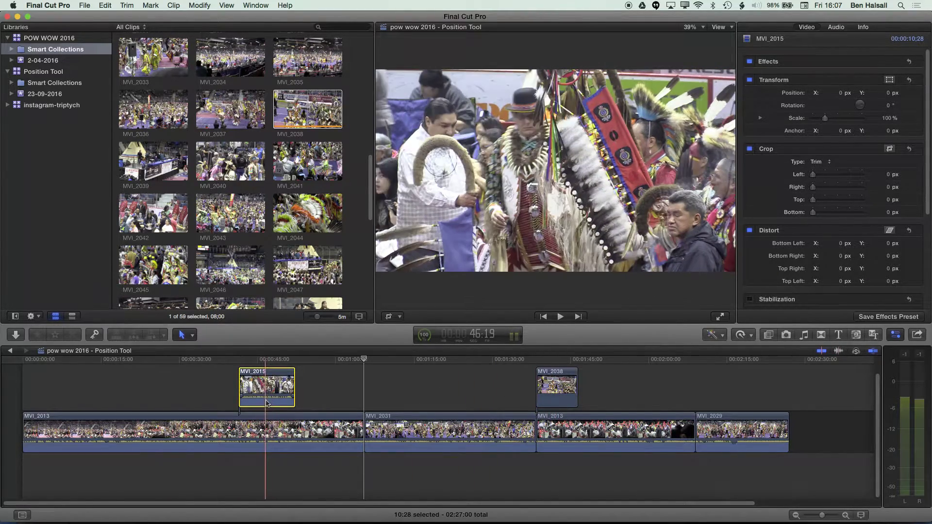
left_click_drag(267, 392, 268, 393)
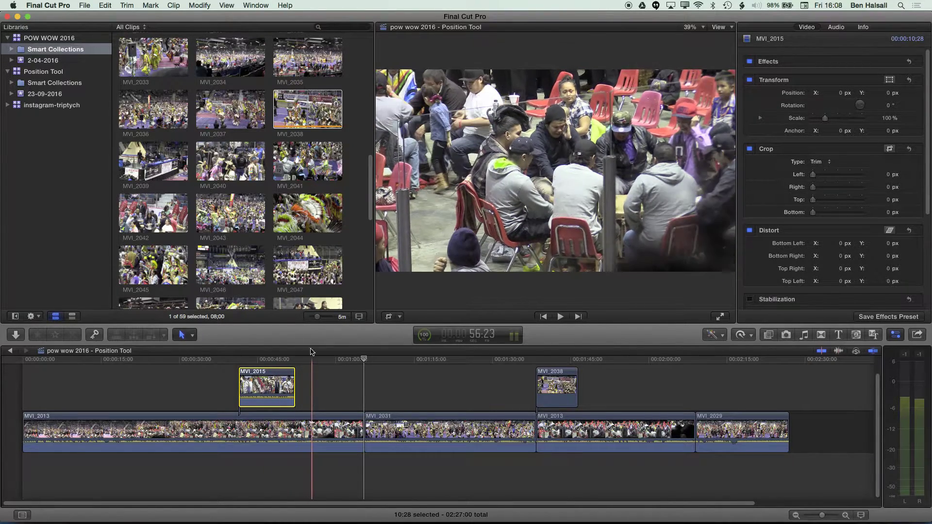
left_click(163, 336)
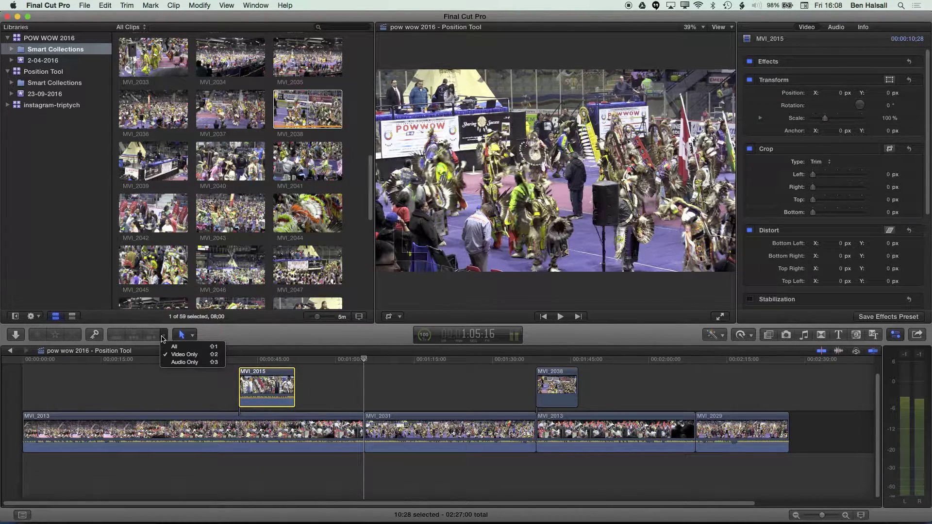
Set edits back to All (video and audio) and select MVI_2046 in the browser
left_click(198, 347)
left_click(241, 273)
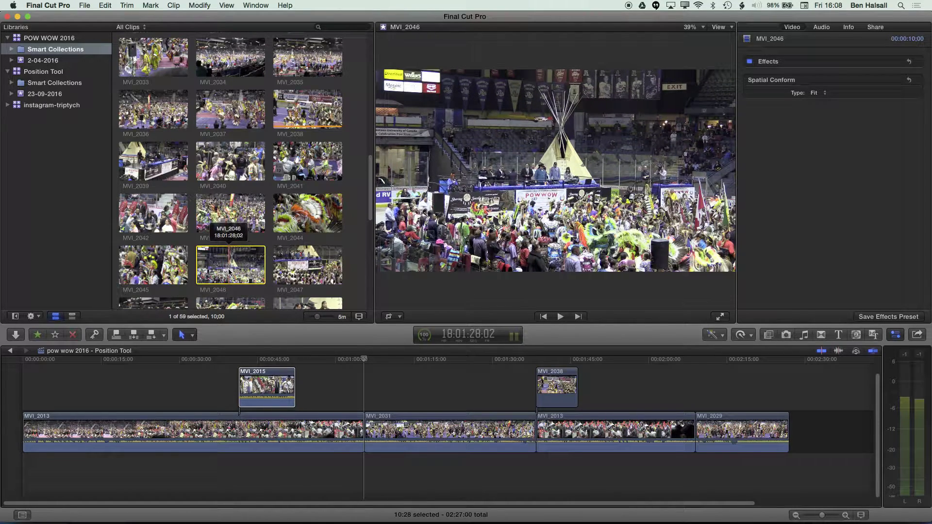
left_click_drag(229, 271, 388, 433)
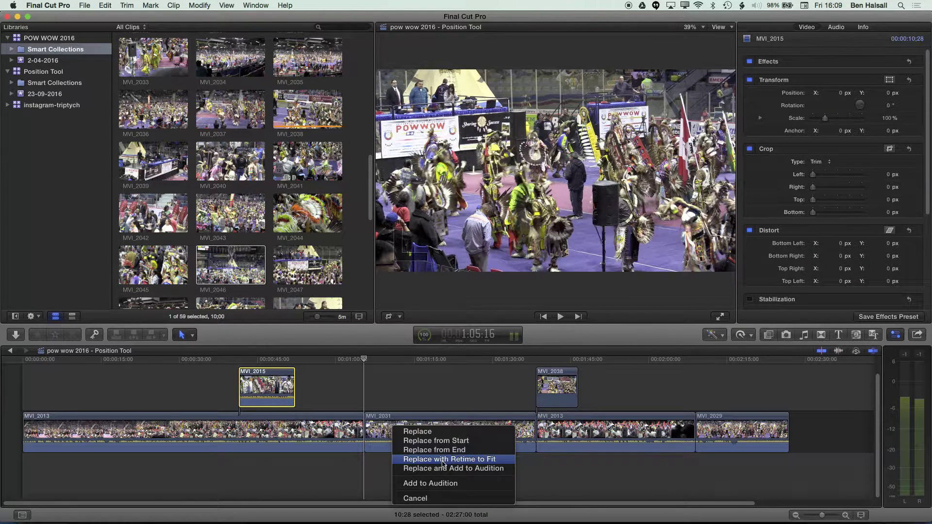
Dismiss the Replace menu, then marquee-select all timeline clips and delete them
left_click(113, 341)
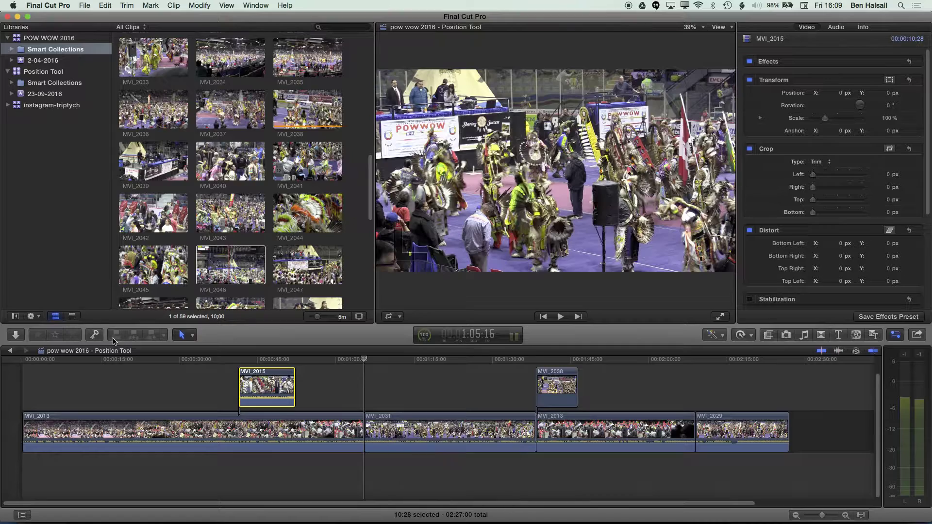
left_click(222, 280)
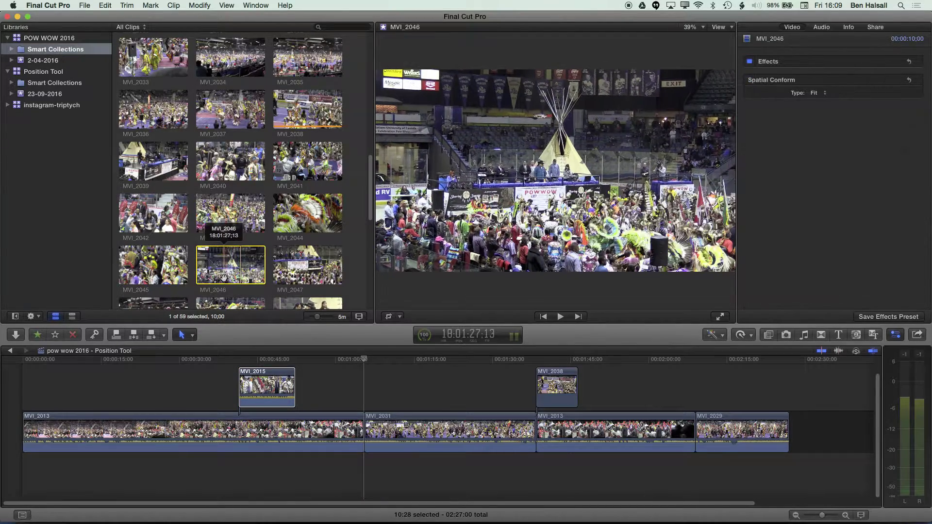
left_click_drag(818, 392, 20, 456)
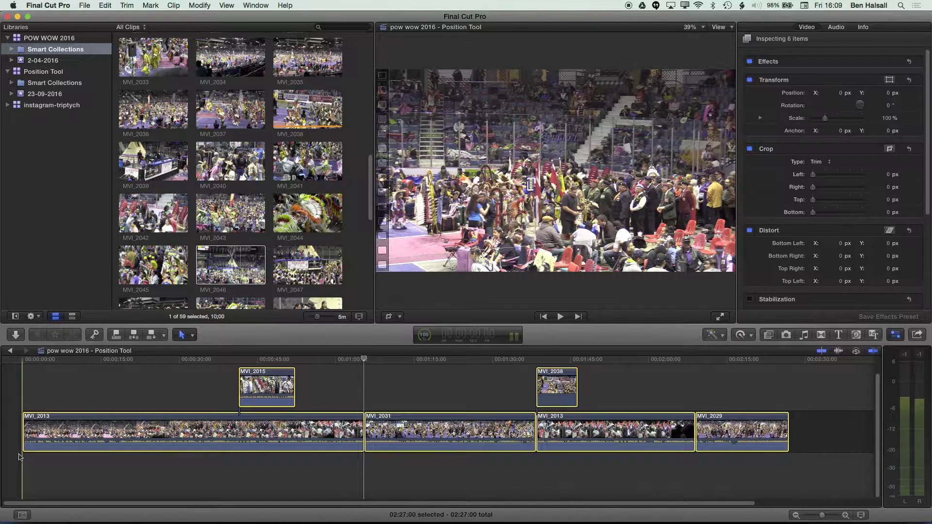
key("Delete")
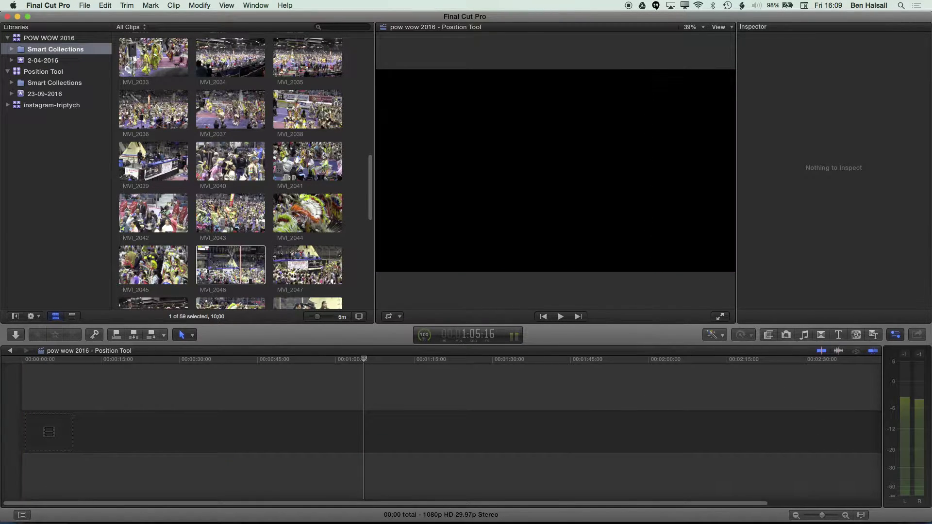
Switch to the Range Selection tool, mark ranges in MVI_2043 and MVI_2042, and append MVI_2042
left_click(169, 205)
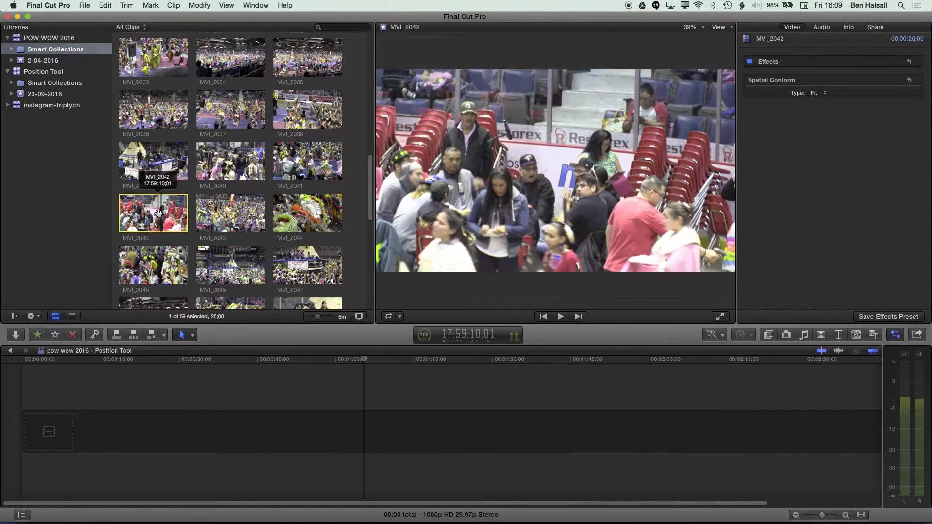
left_click(192, 335)
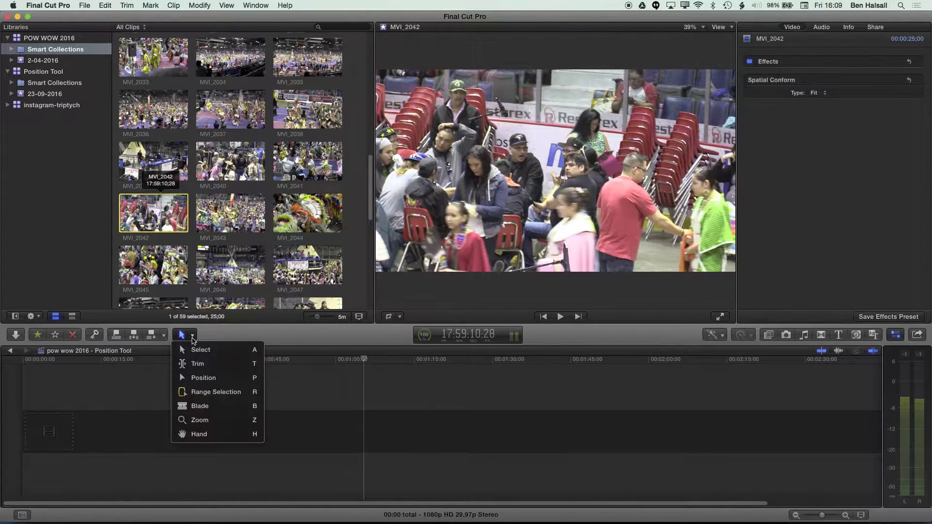
key("r")
left_click_drag(217, 220, 320, 214)
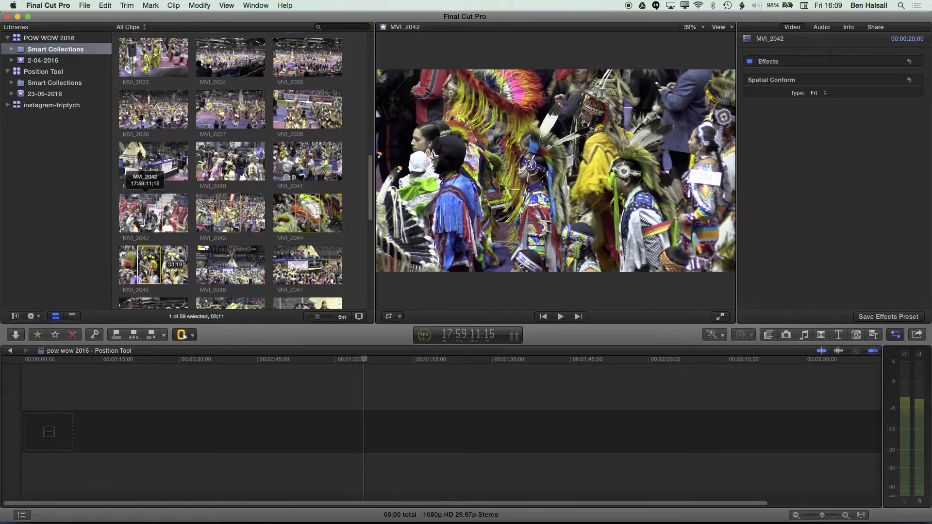
left_click_drag(143, 216, 168, 220)
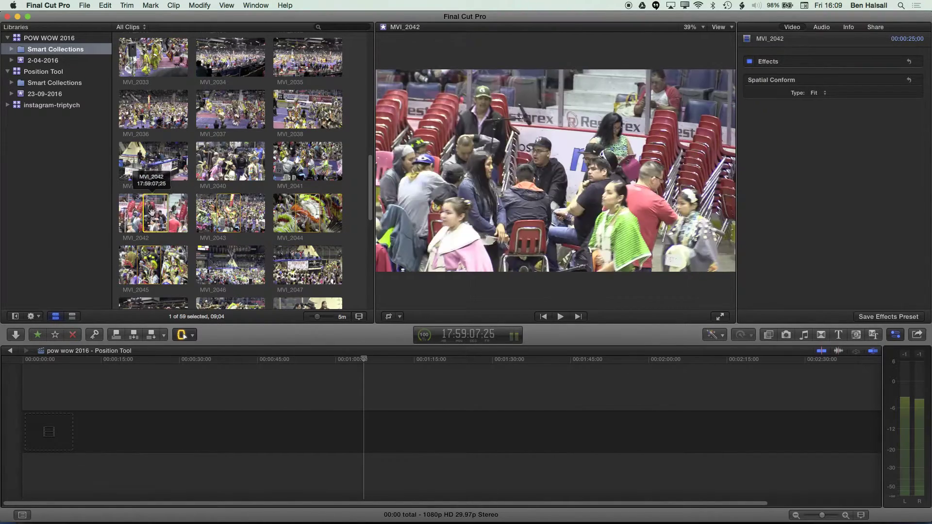
key("e")
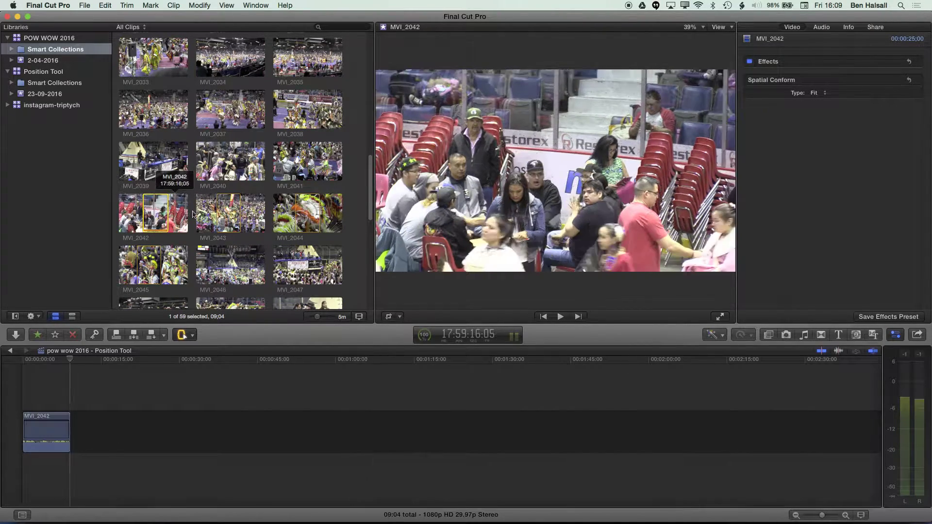
Append the marked MVI_2043, MVI_2044 and MVI_2045 ranges in sequence
left_click(233, 216)
key("e")
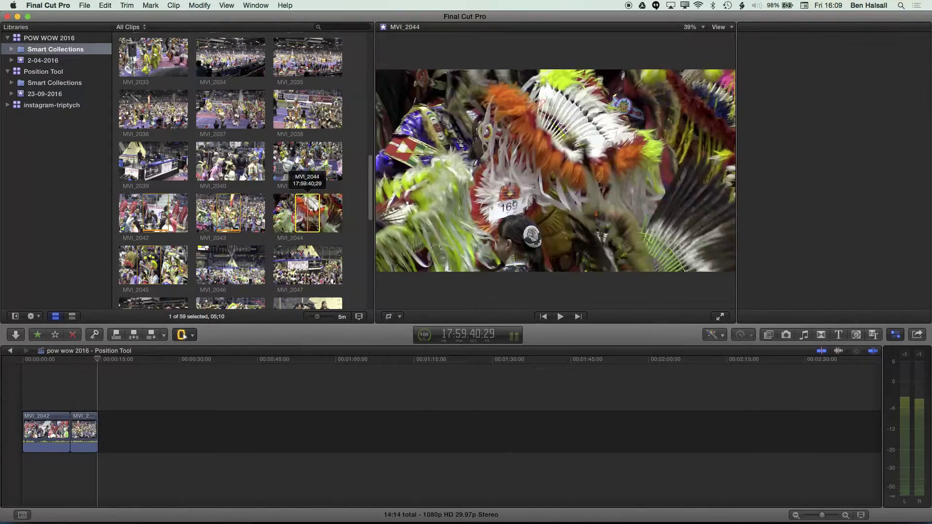
left_click(308, 212)
key("e")
left_click(149, 266)
key("cmd+4")
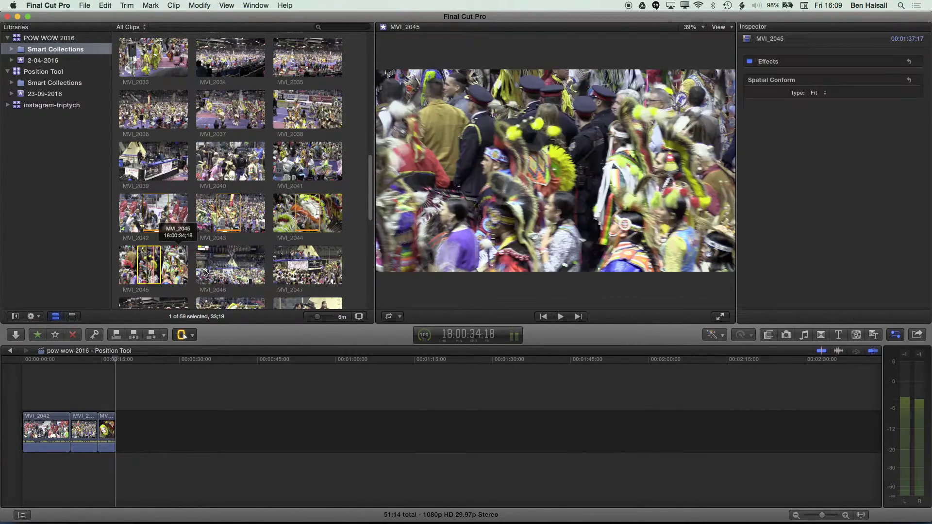
key("e")
Mark and append ranges of MVI_2046 and MVI_2049, bringing the total to 01:14:15
left_click_drag(213, 267, 317, 267)
key("e")
key("e")
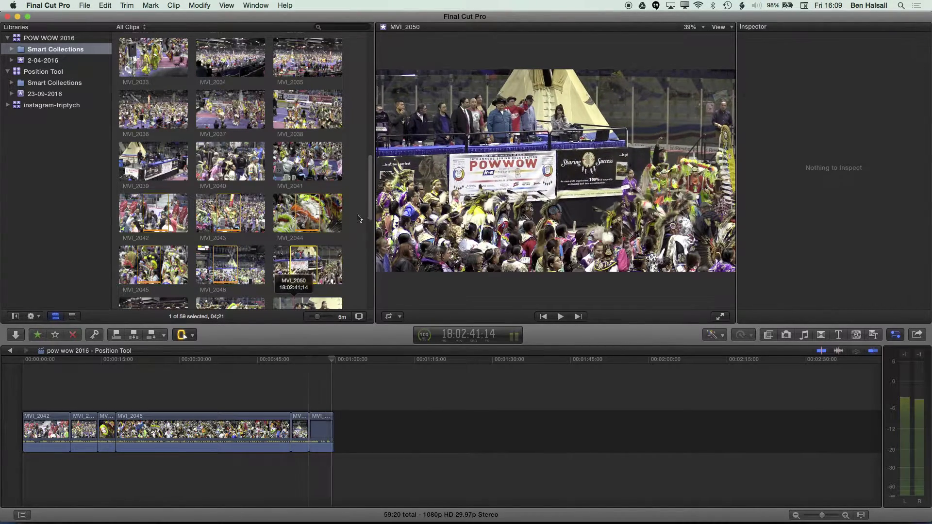
scroll(320, 243, "down", 5)
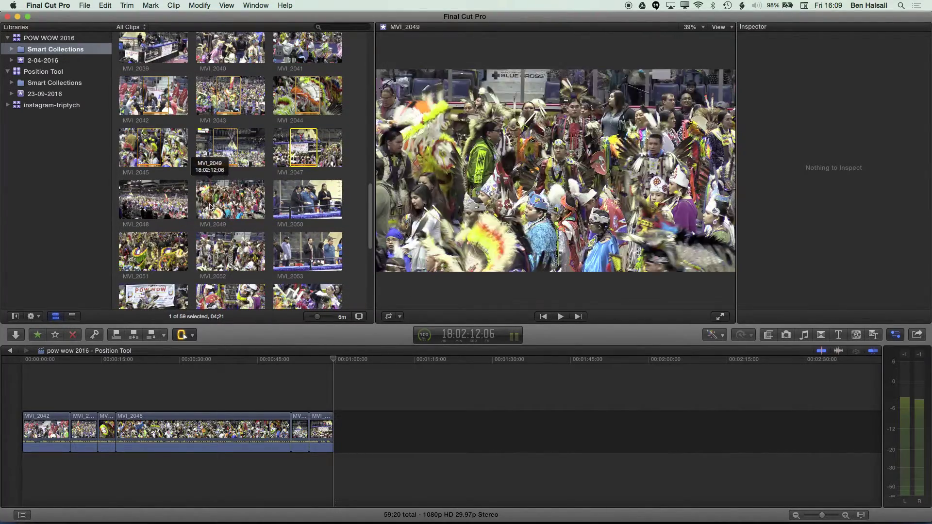
left_click_drag(210, 206, 246, 205)
key("e")
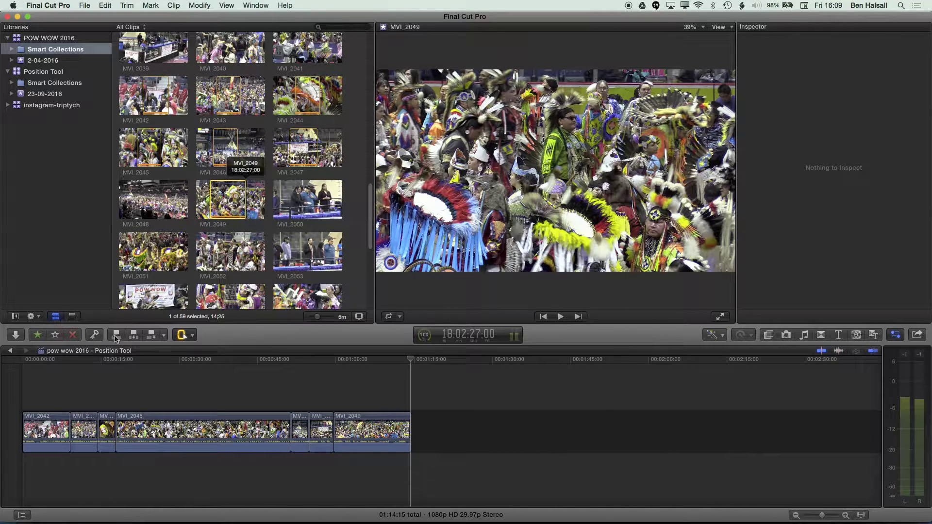
Connect a short MVI_2052 range above the storyline at about 15 seconds
left_click(142, 382)
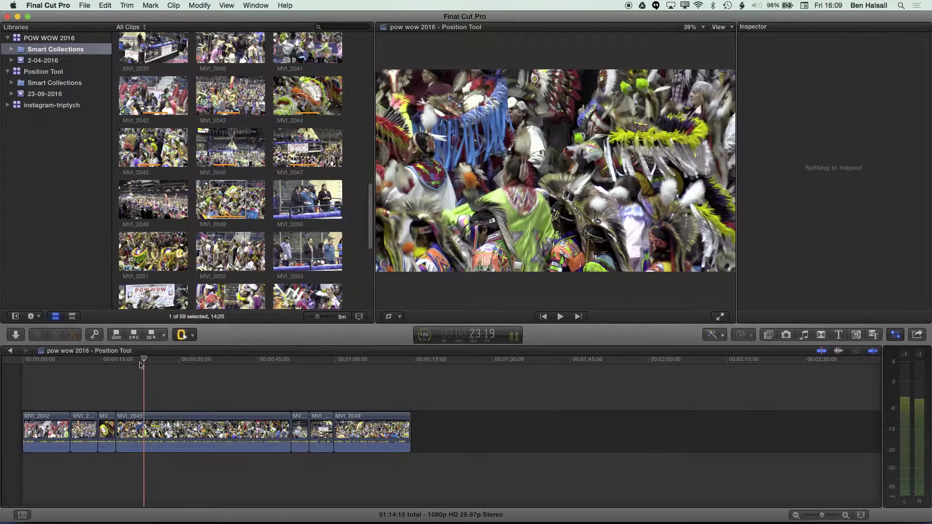
left_click_drag(214, 252, 238, 253)
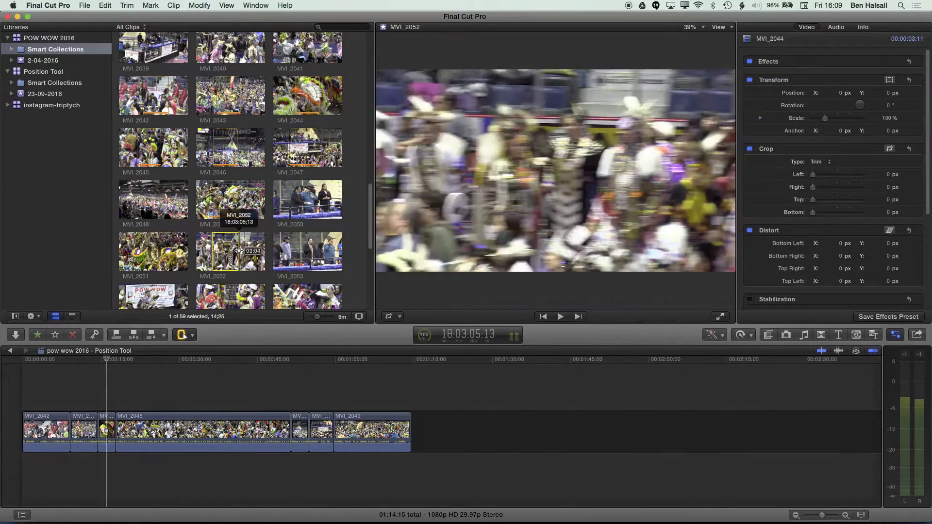
key("q")
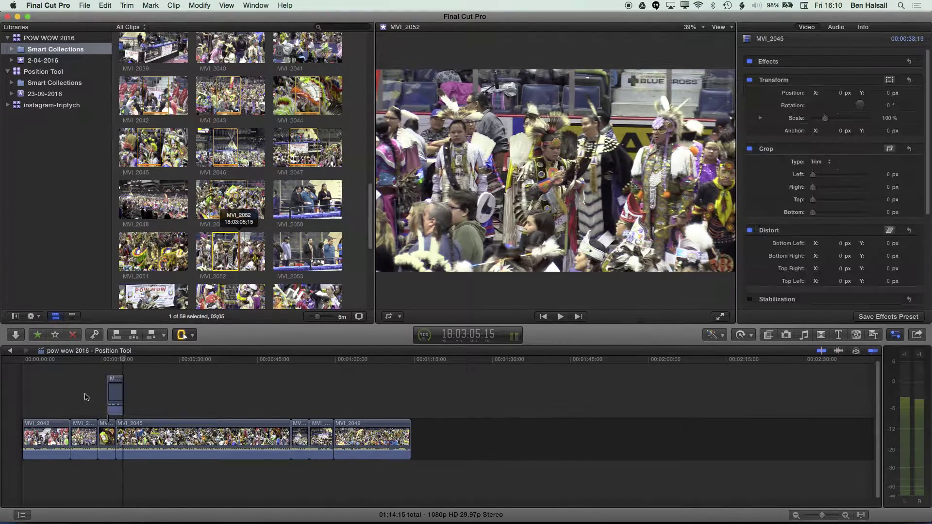
Insert a short MVI_2051 range at about 36 seconds, splitting MVI_2045
left_click_drag(143, 361, 213, 367)
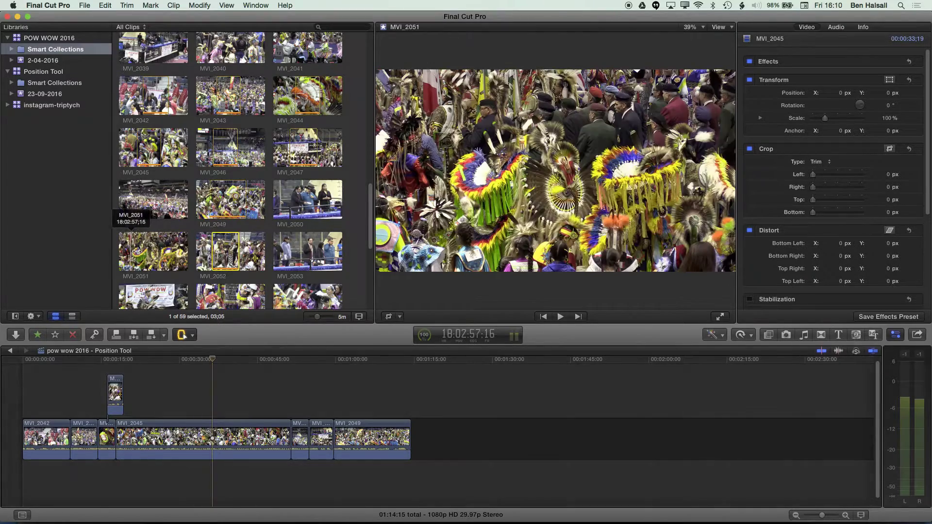
left_click_drag(130, 251, 159, 254)
left_click(214, 363)
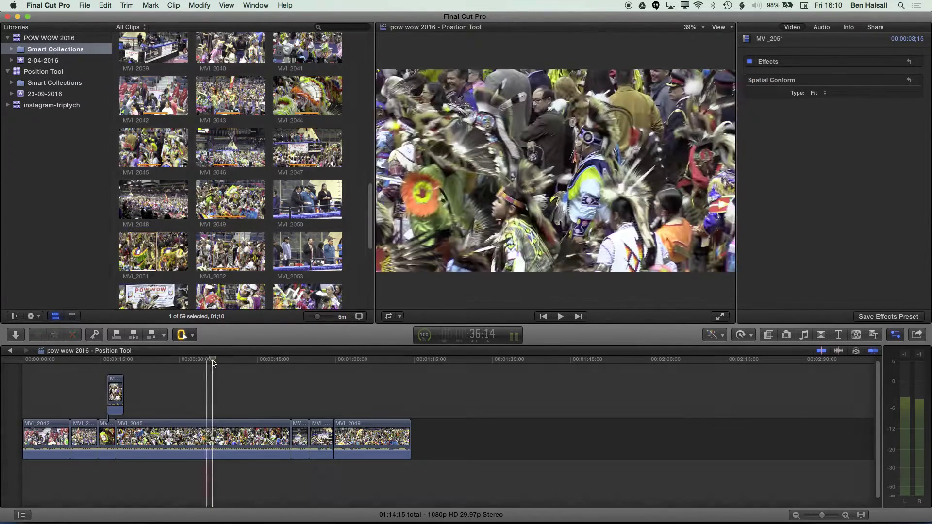
key("w")
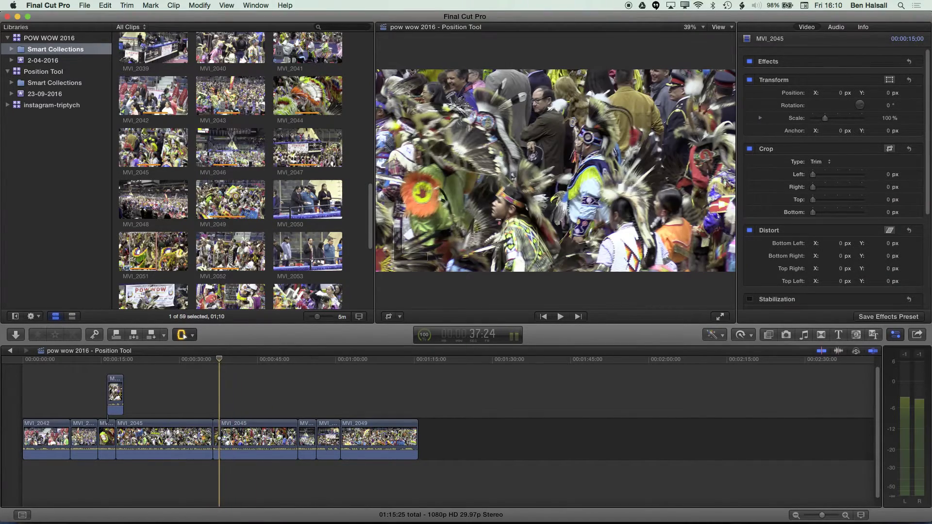
Append the marked MVI_2055 range to the end of the timeline
key("super+1")
left_click(238, 296)
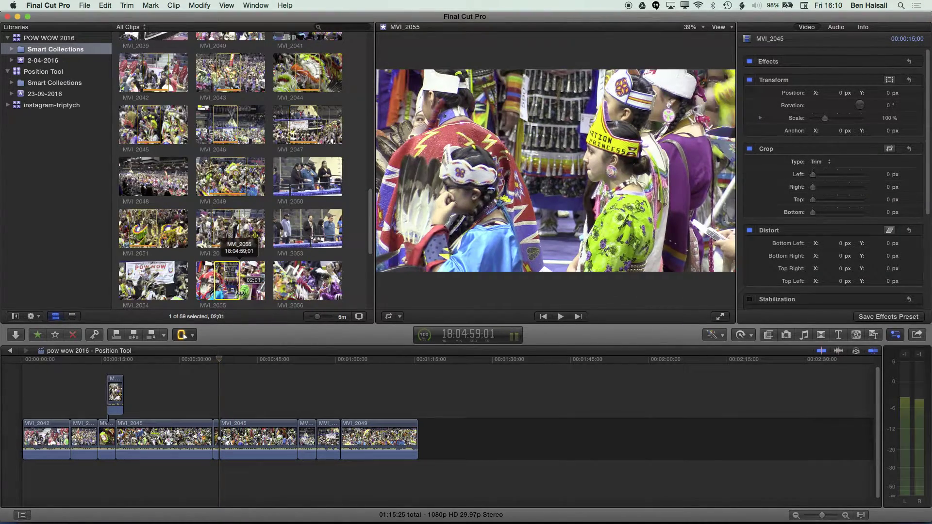
key("e")
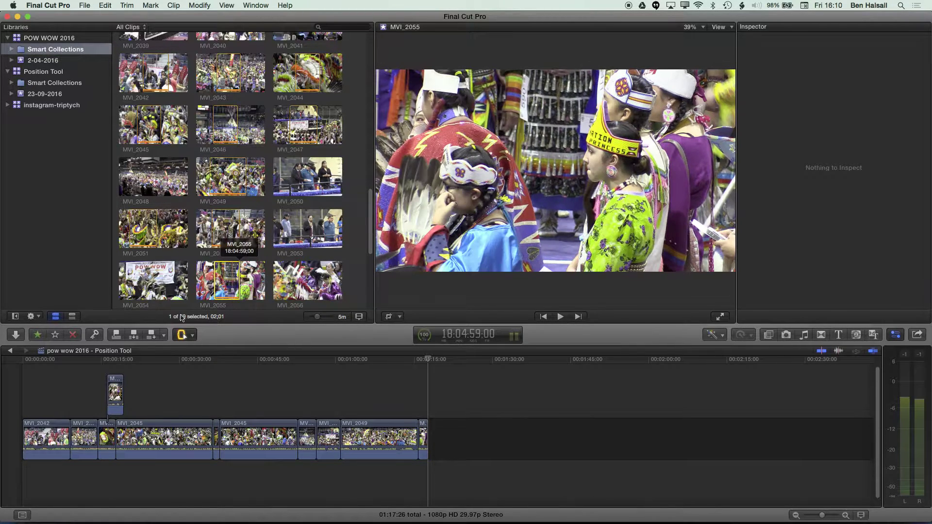
Switch the editing tool back to Select (A)
left_click(187, 340)
left_click(200, 351)
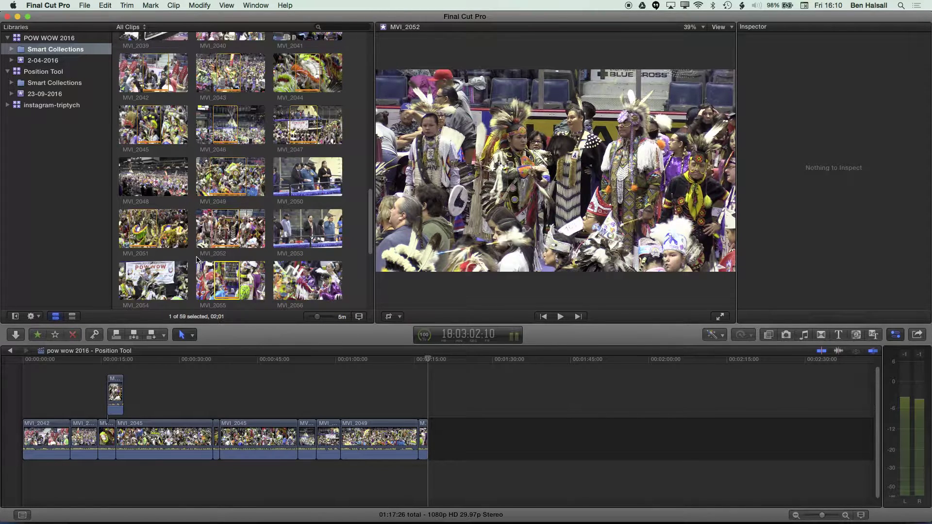
Browse past MVI_2049 through MVI_2054 and append the whole MVI_2055 clip to the timeline end
left_click(228, 176)
left_click(308, 173)
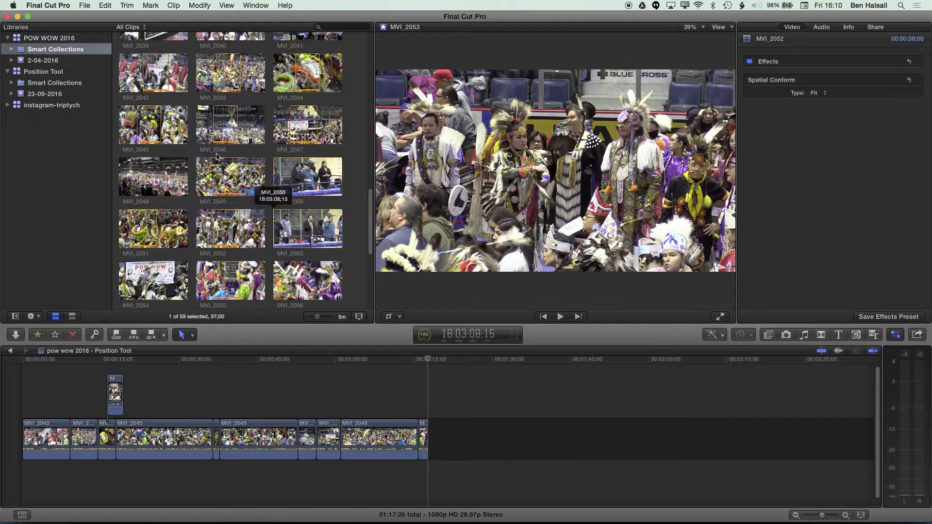
left_click(274, 213)
left_click(121, 272)
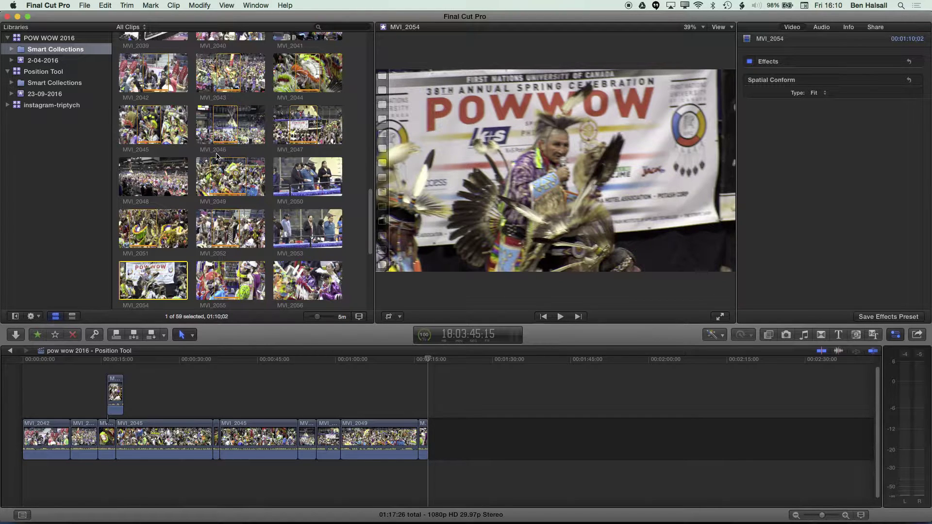
key("Right")
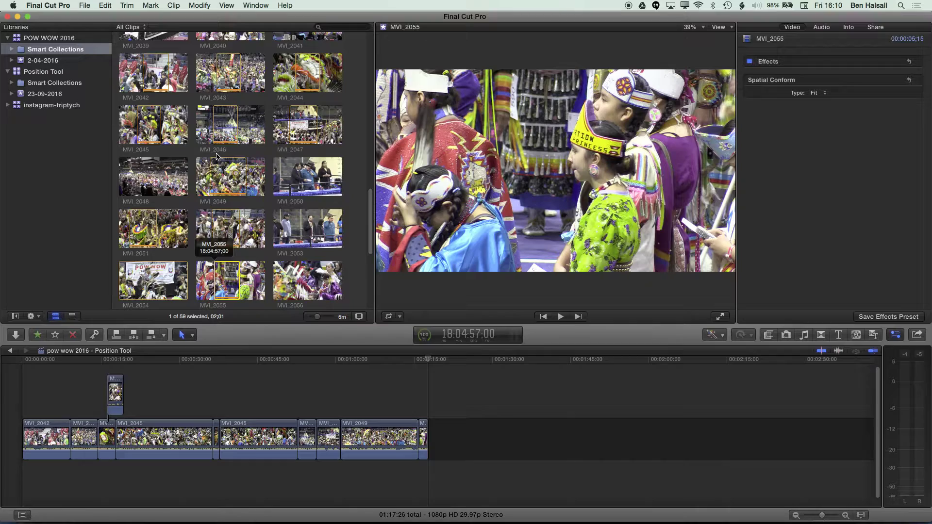
key("e")
Append MVI_2058, MVI_2061 and MVI_2062 in turn after it, reaching 05:46:27
key("Right")
key("Right")
key("Right")
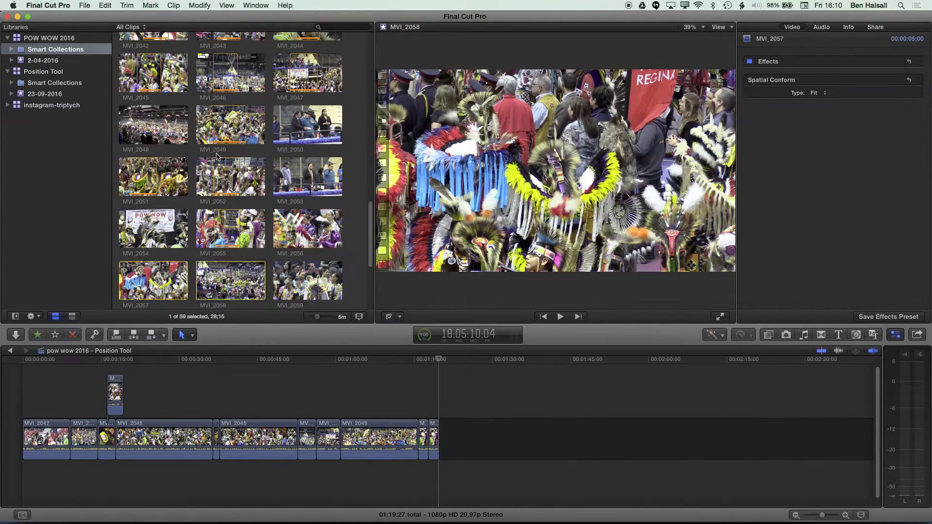
key("e")
key("Right")
key("Right")
key("Right")
key("e")
key("Right")
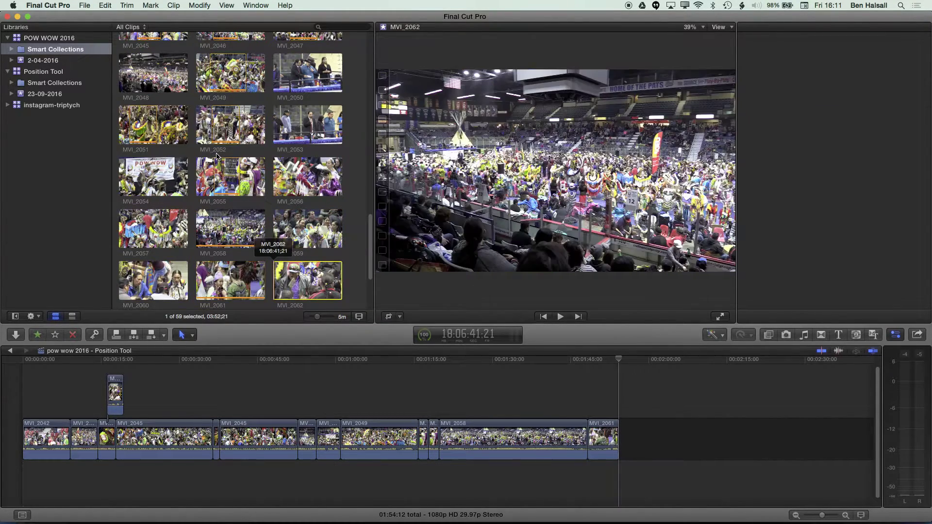
key("e")
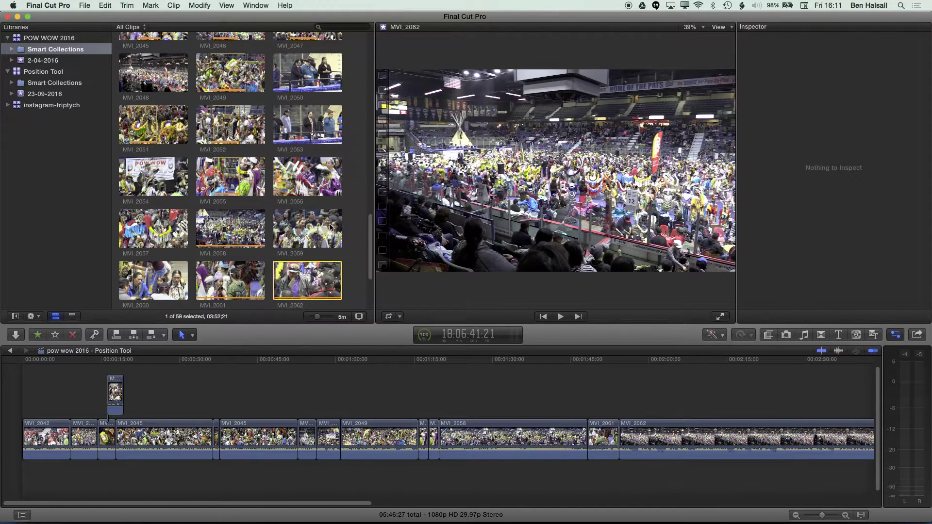